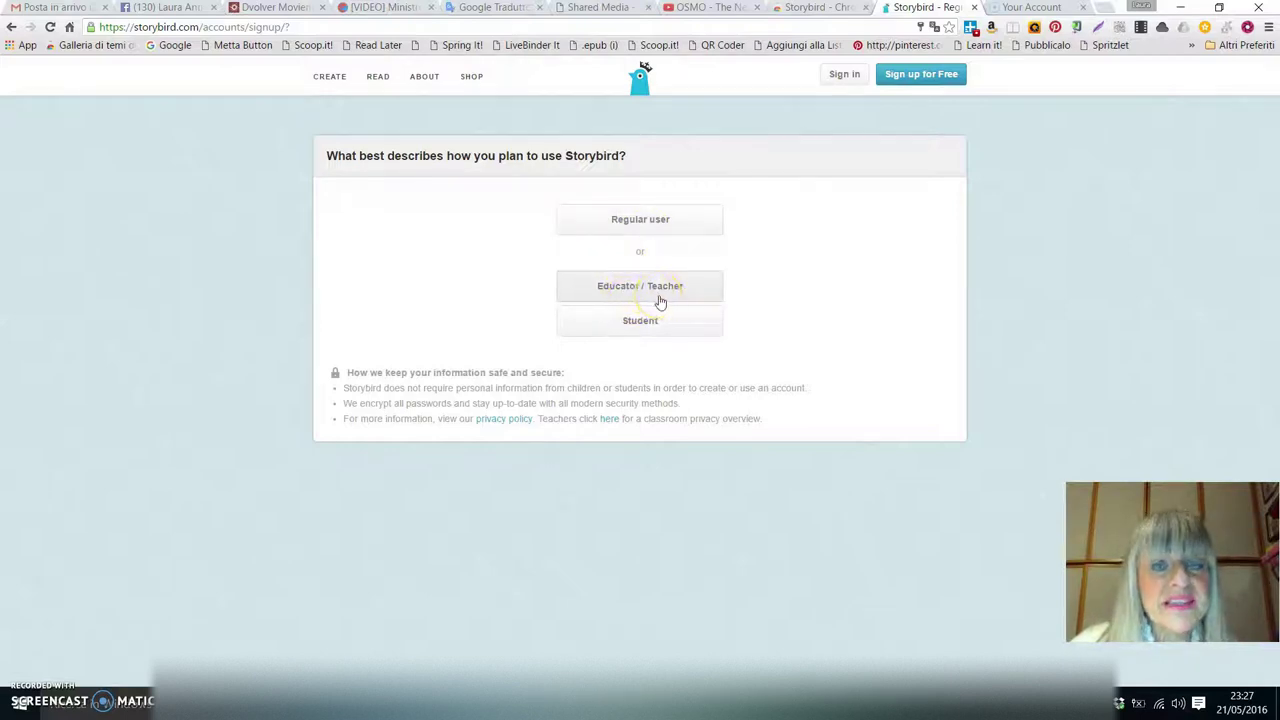
{"action": "left_click", "coordinate": [630, 288]}
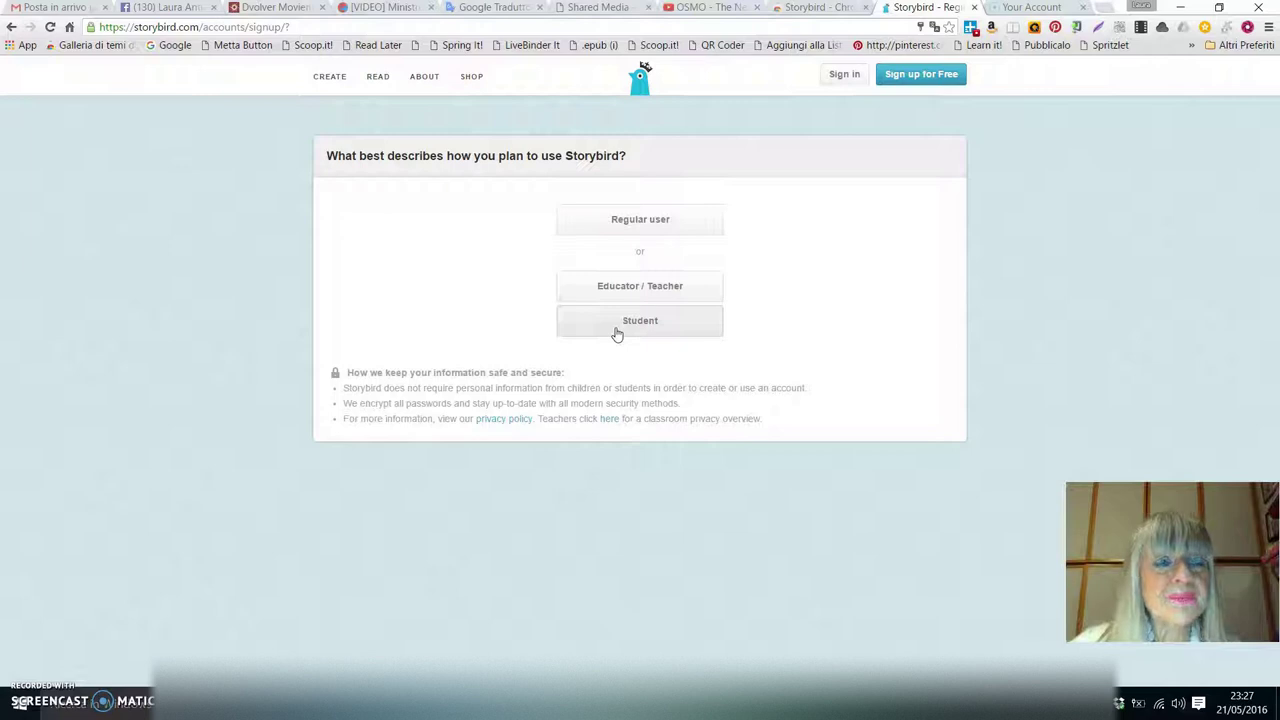
{"action": "left_click", "coordinate": [625, 331]}
{"action": "left_click", "coordinate": [616, 286]}
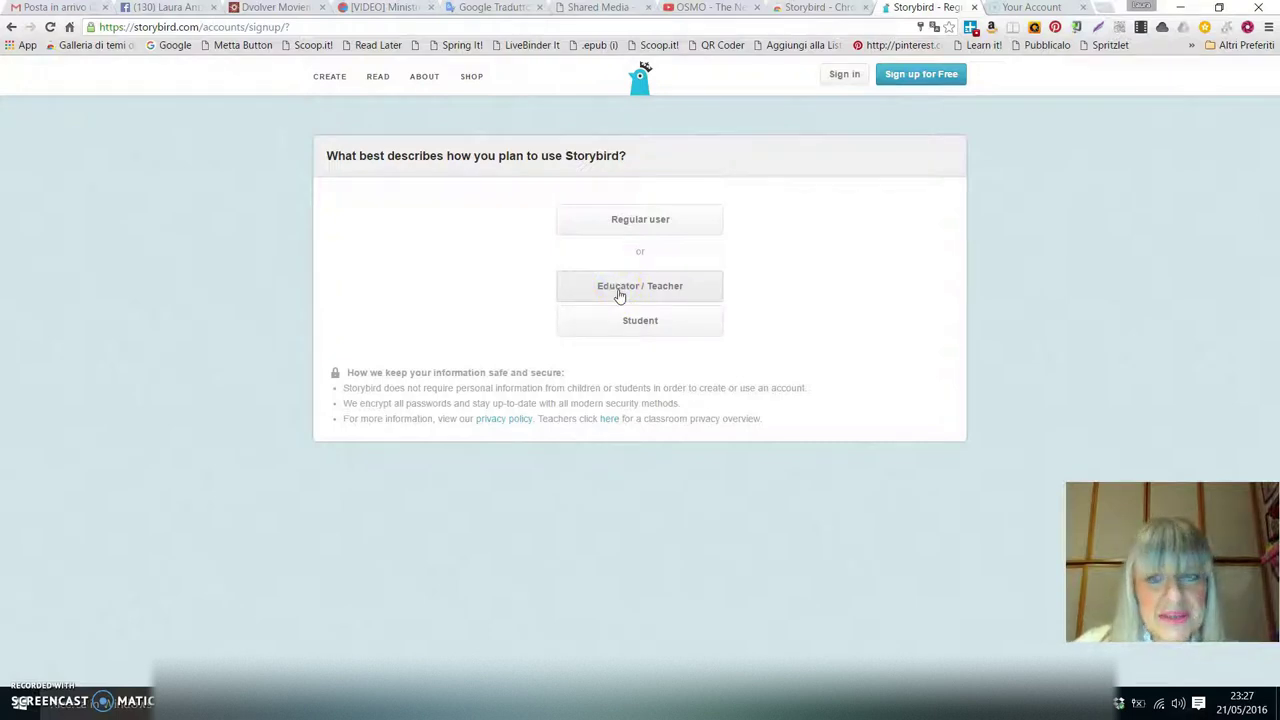
Step: Sign in to the existing Storybird account with the prefilled username and password
{"action": "left_click", "coordinate": [842, 79]}
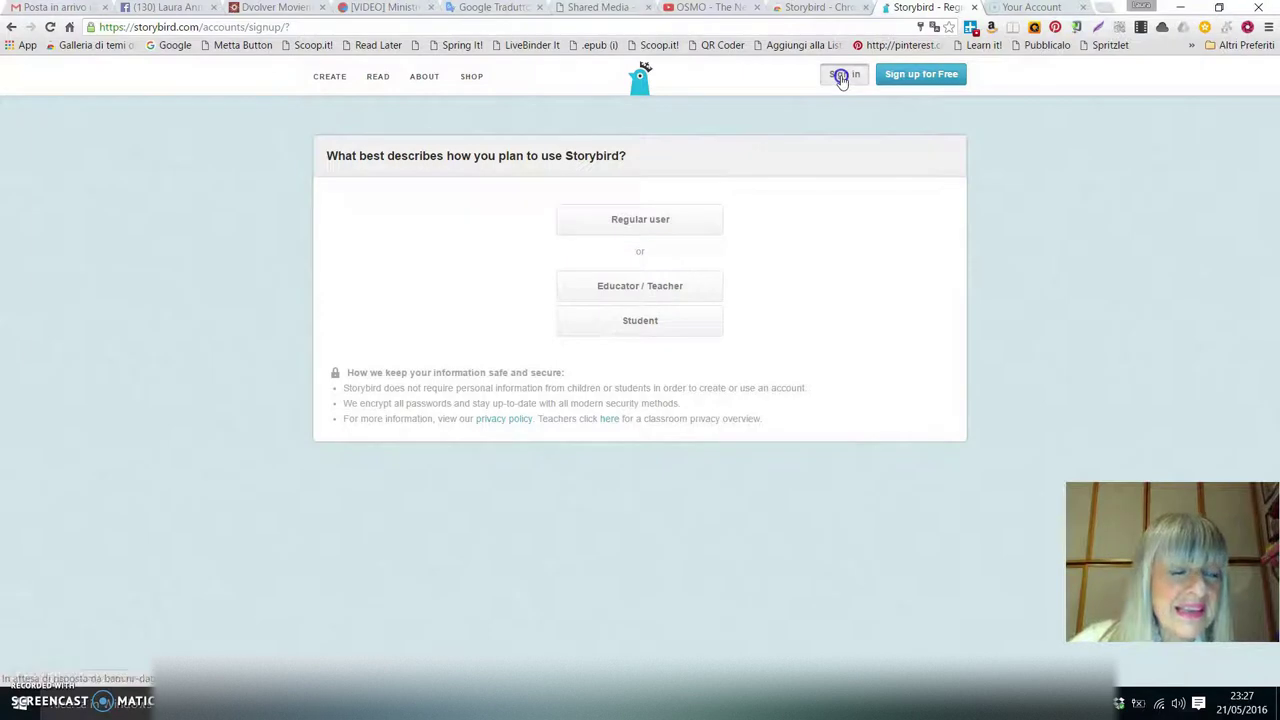
{"action": "left_click", "coordinate": [403, 331]}
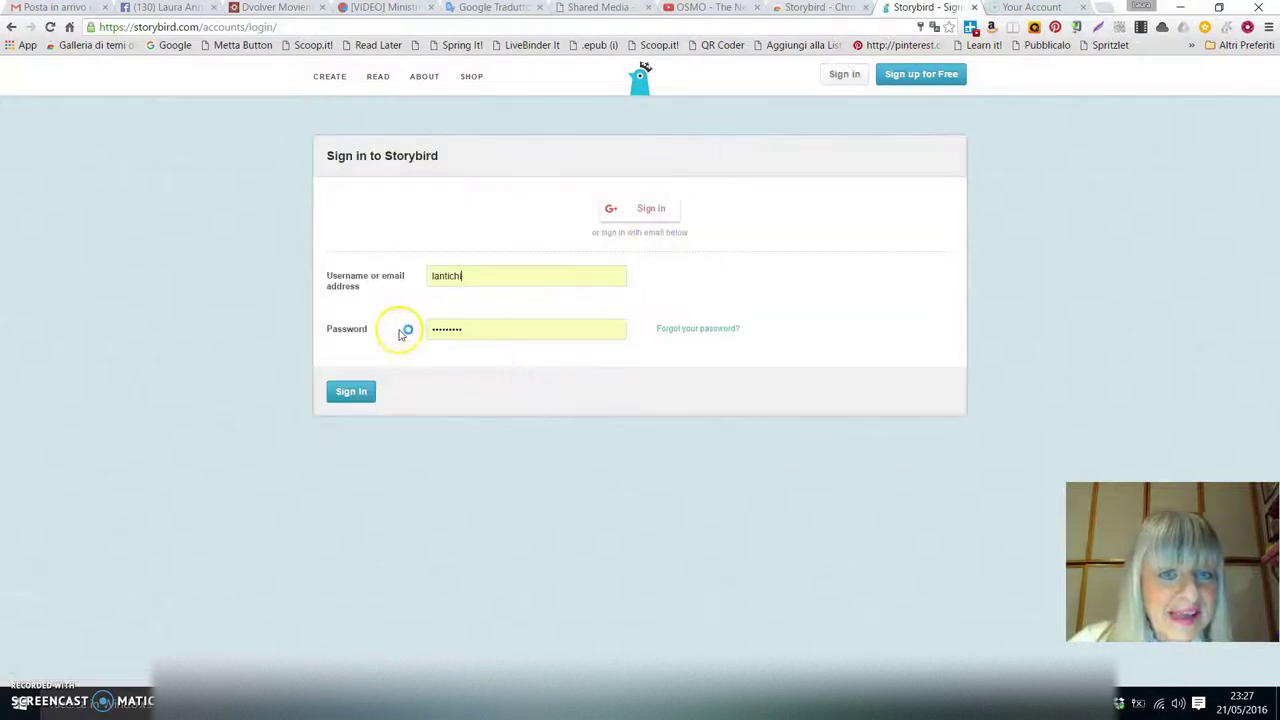
{"action": "left_click", "coordinate": [347, 391]}
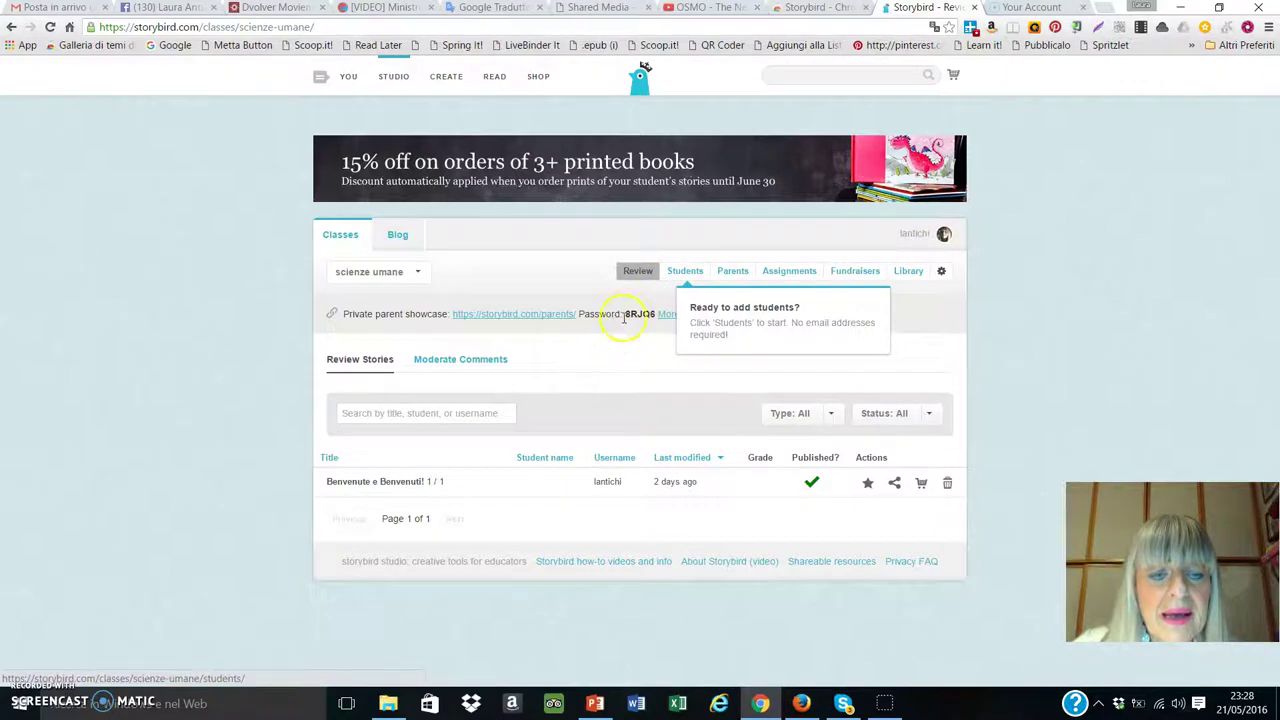
Step: Review the options for adding students to the scienze umane class and the page describing its private parent showcase
{"action": "left_click", "coordinate": [685, 275]}
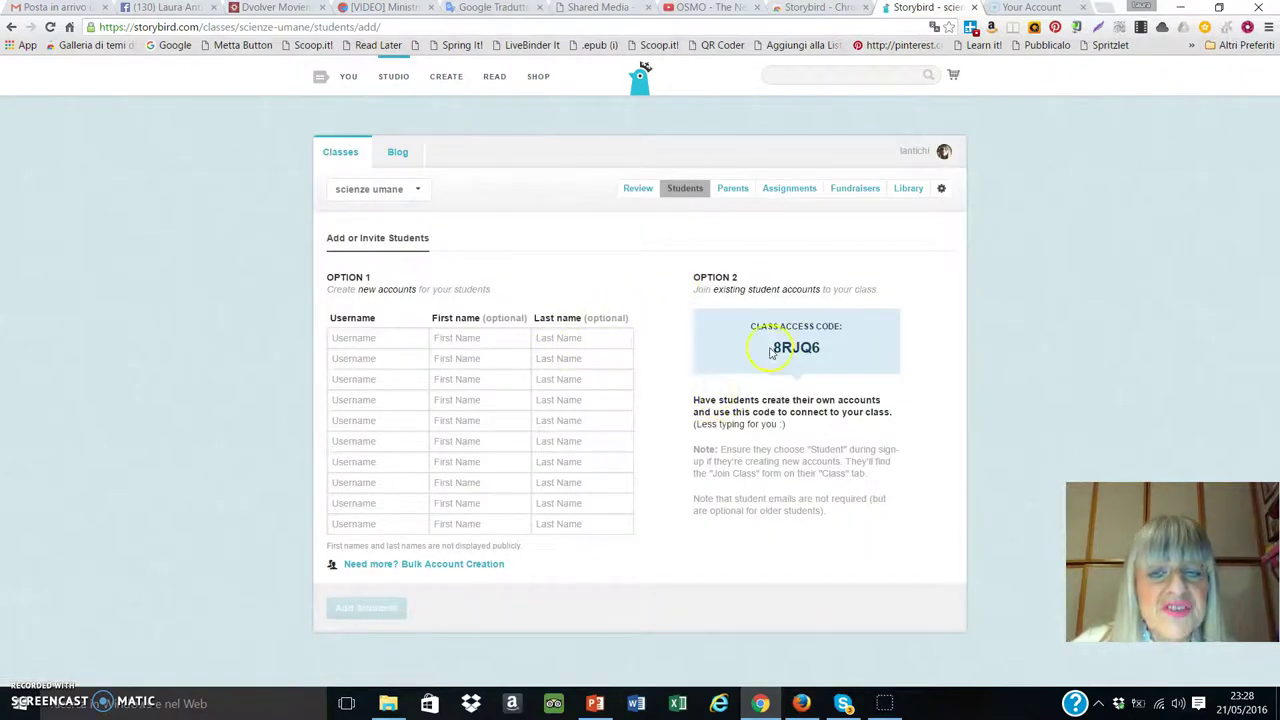
{"action": "left_click", "coordinate": [386, 343]}
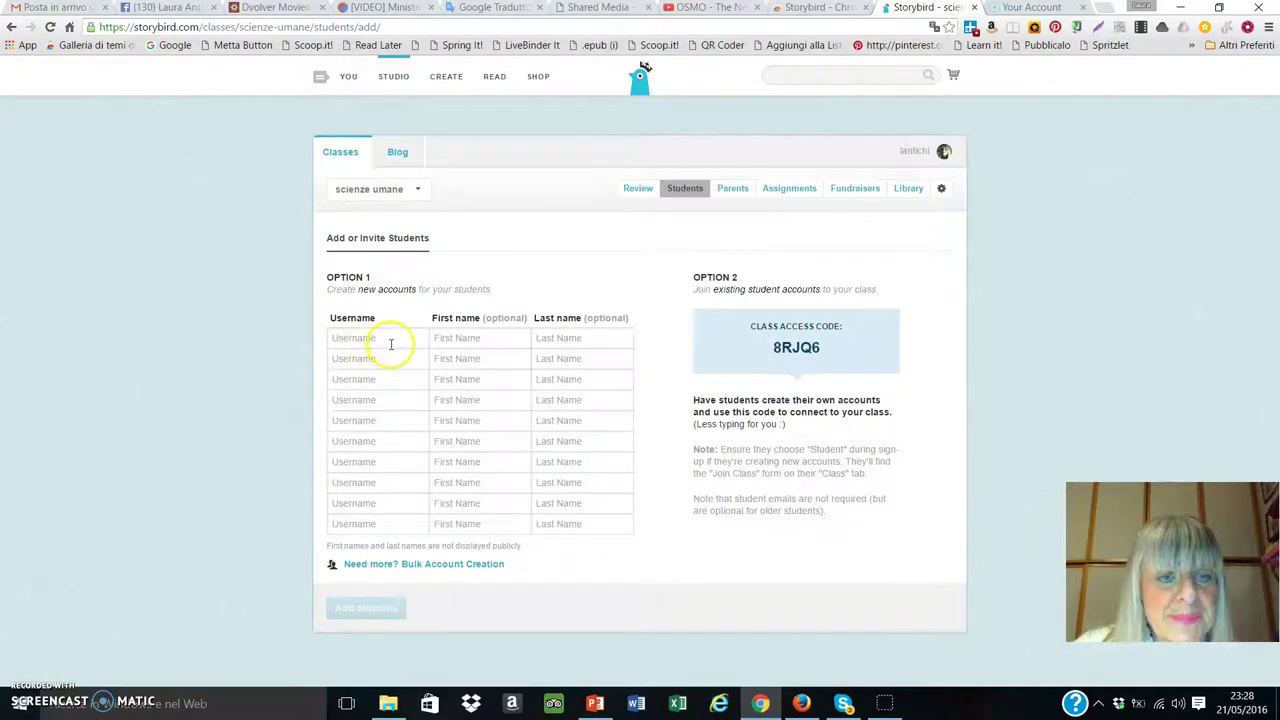
{"action": "left_click", "coordinate": [389, 340]}
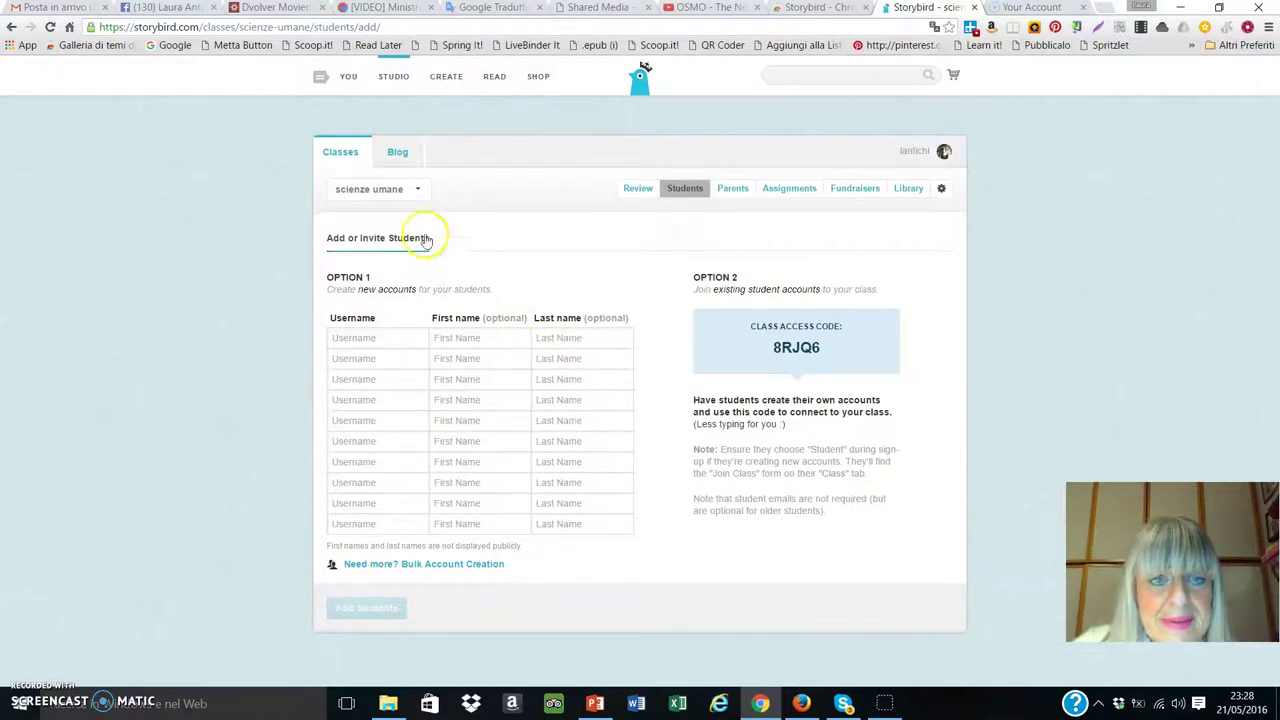
{"action": "left_click", "coordinate": [731, 190]}
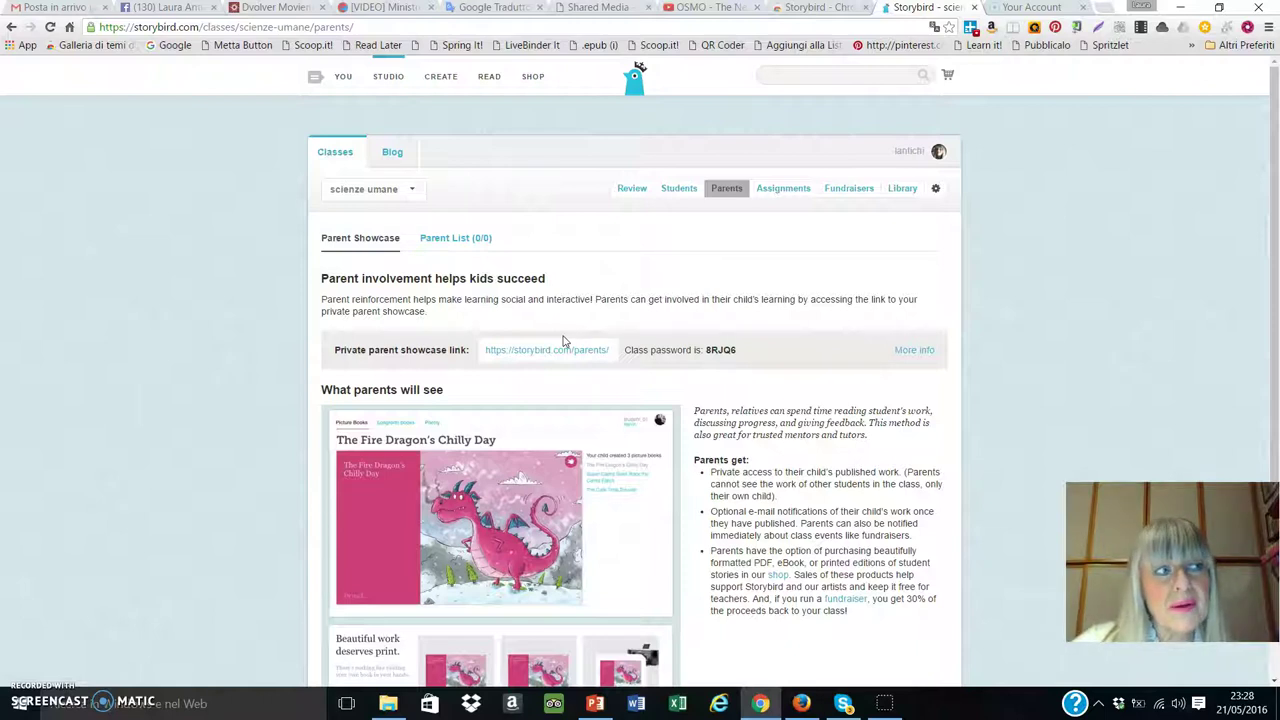
{"action": "left_click", "coordinate": [589, 284]}
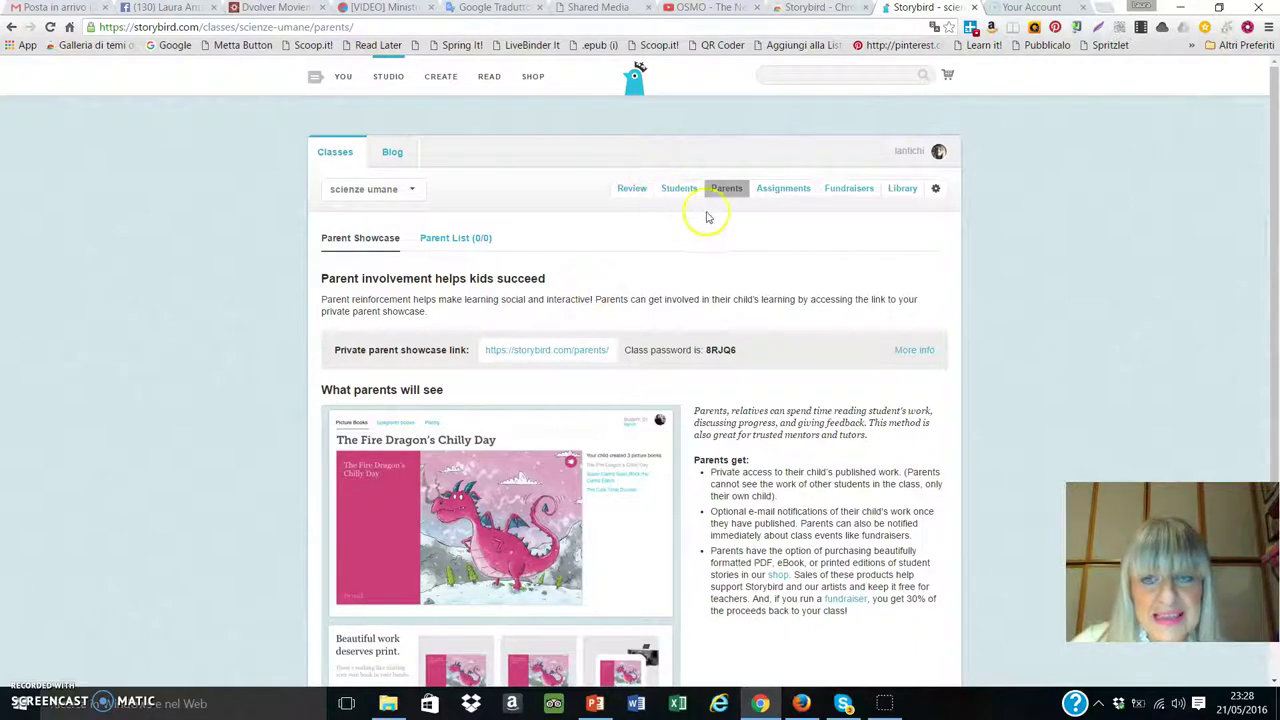
Step: Open a new assignment form for the class, examine its media, artwork, format and due date options, and leave it without saving
{"action": "left_click", "coordinate": [771, 192]}
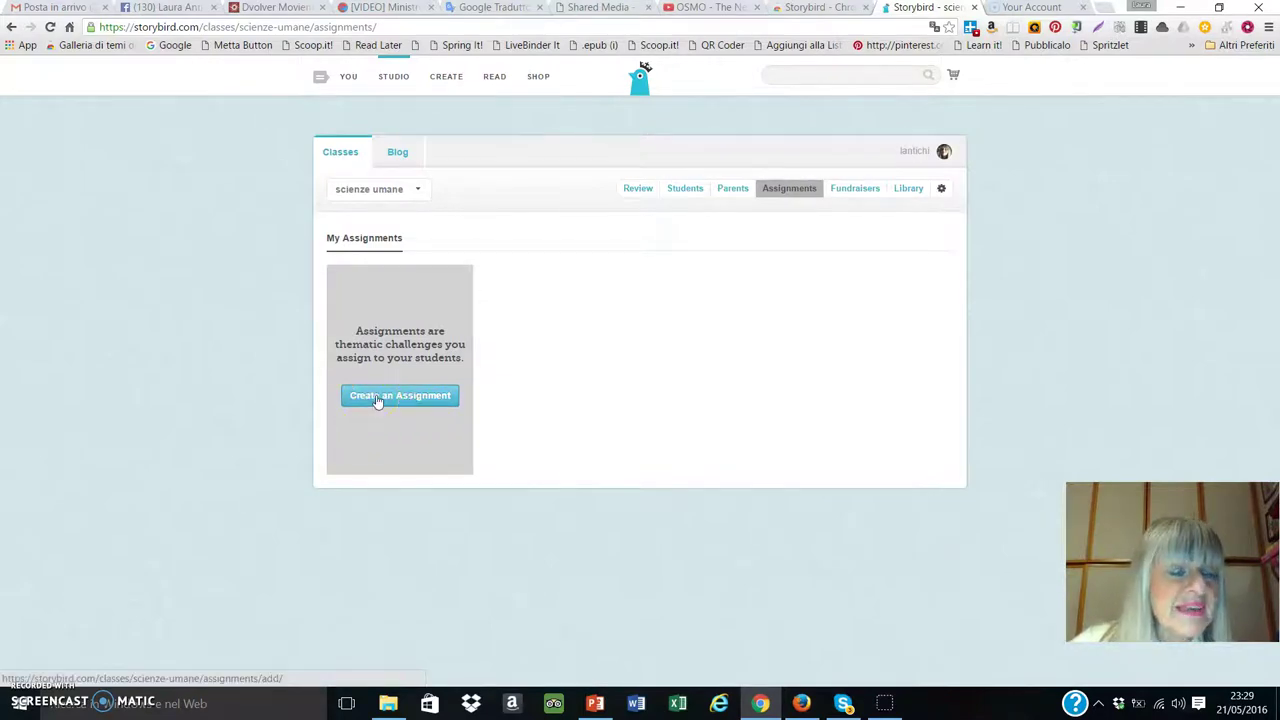
{"action": "left_click", "coordinate": [377, 399]}
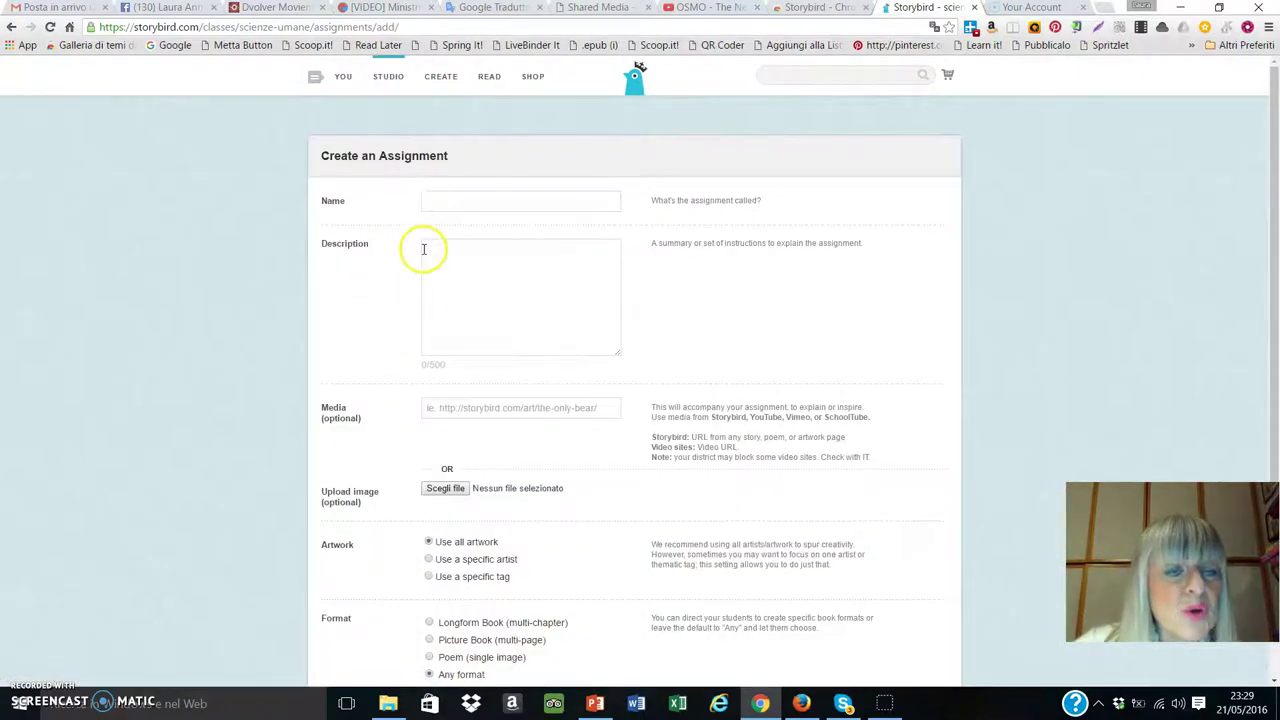
{"action": "scroll", "coordinate": [468, 360], "scroll_direction": "down", "scroll_amount": 1}
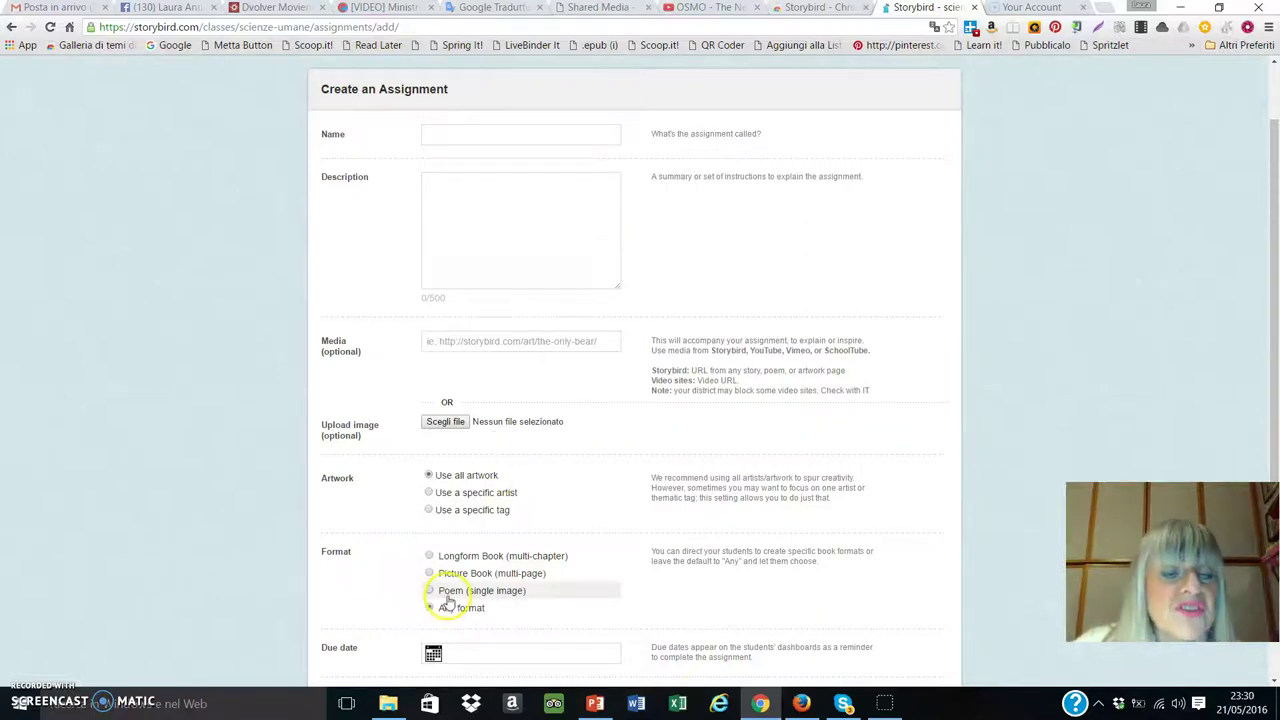
{"action": "scroll", "coordinate": [480, 570], "scroll_direction": "down", "scroll_amount": 1}
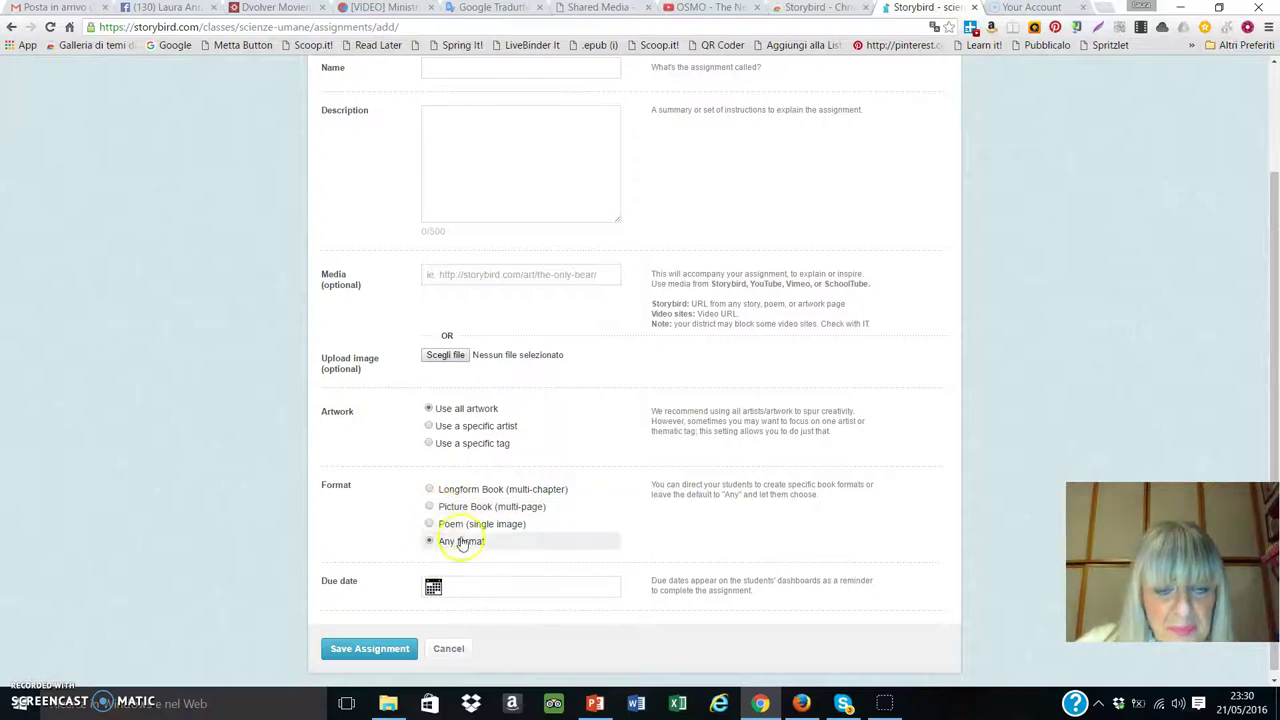
{"action": "left_click", "coordinate": [462, 537]}
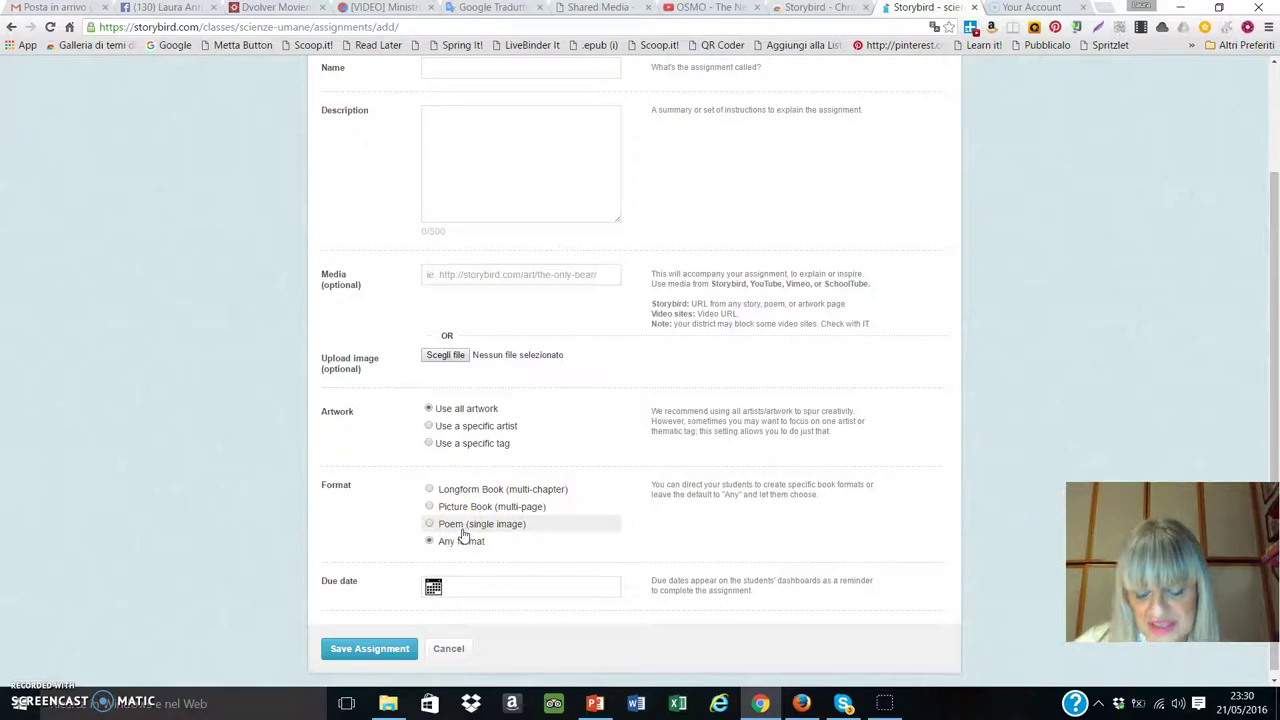
{"action": "left_click", "coordinate": [464, 537]}
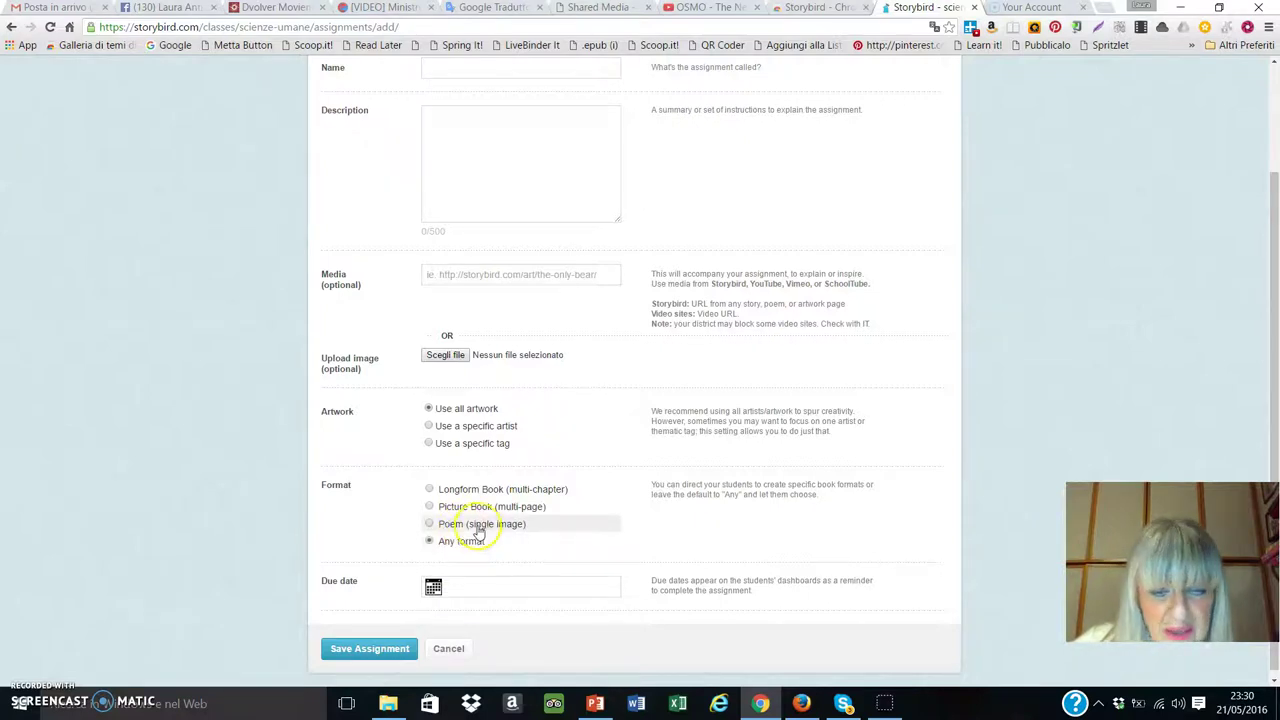
{"action": "left_click", "coordinate": [430, 546]}
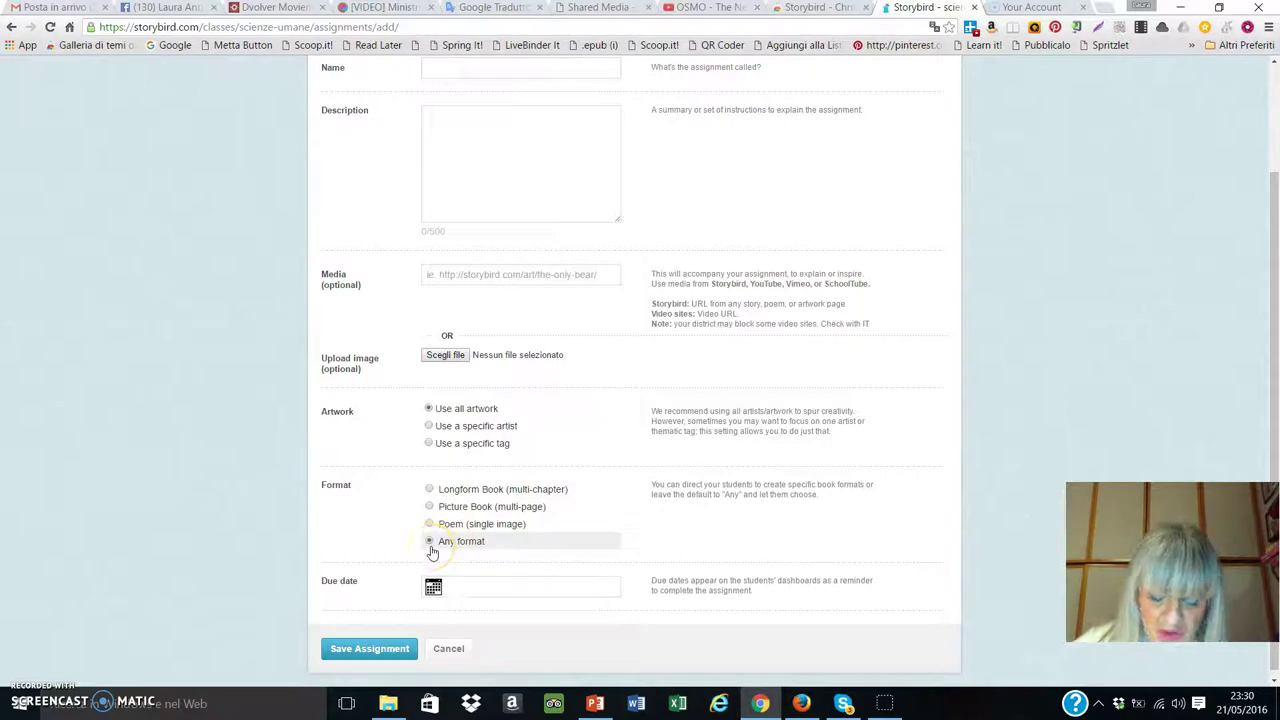
{"action": "left_click", "coordinate": [433, 586]}
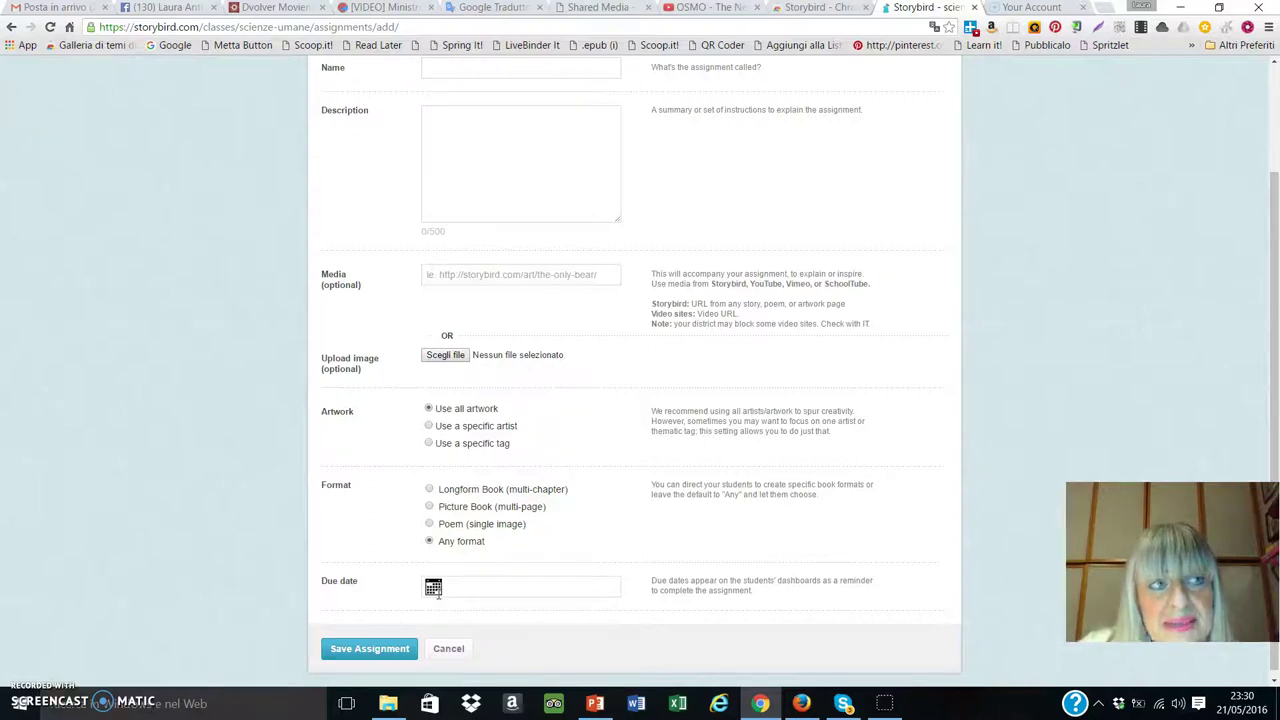
{"action": "left_click", "coordinate": [405, 655]}
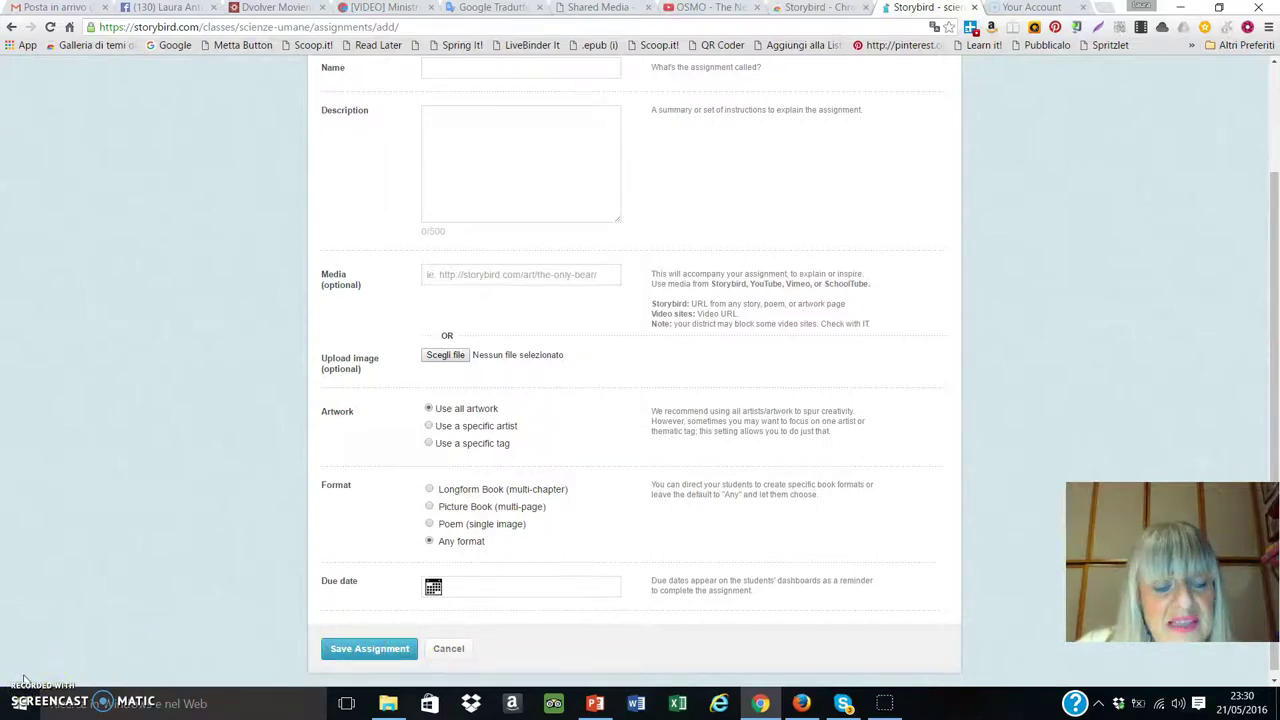
{"action": "key", "text": "alt+Left"}
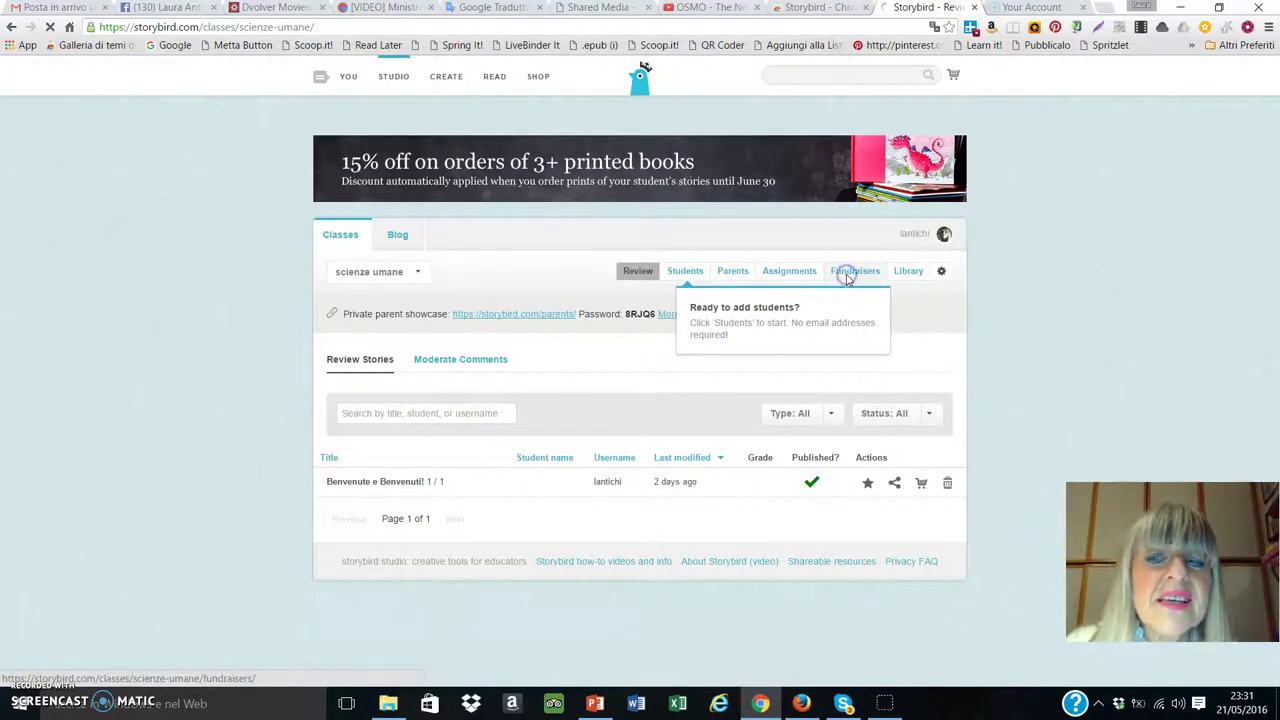
Step: View the class's fundraisers page and its library of published books
{"action": "left_click", "coordinate": [846, 274]}
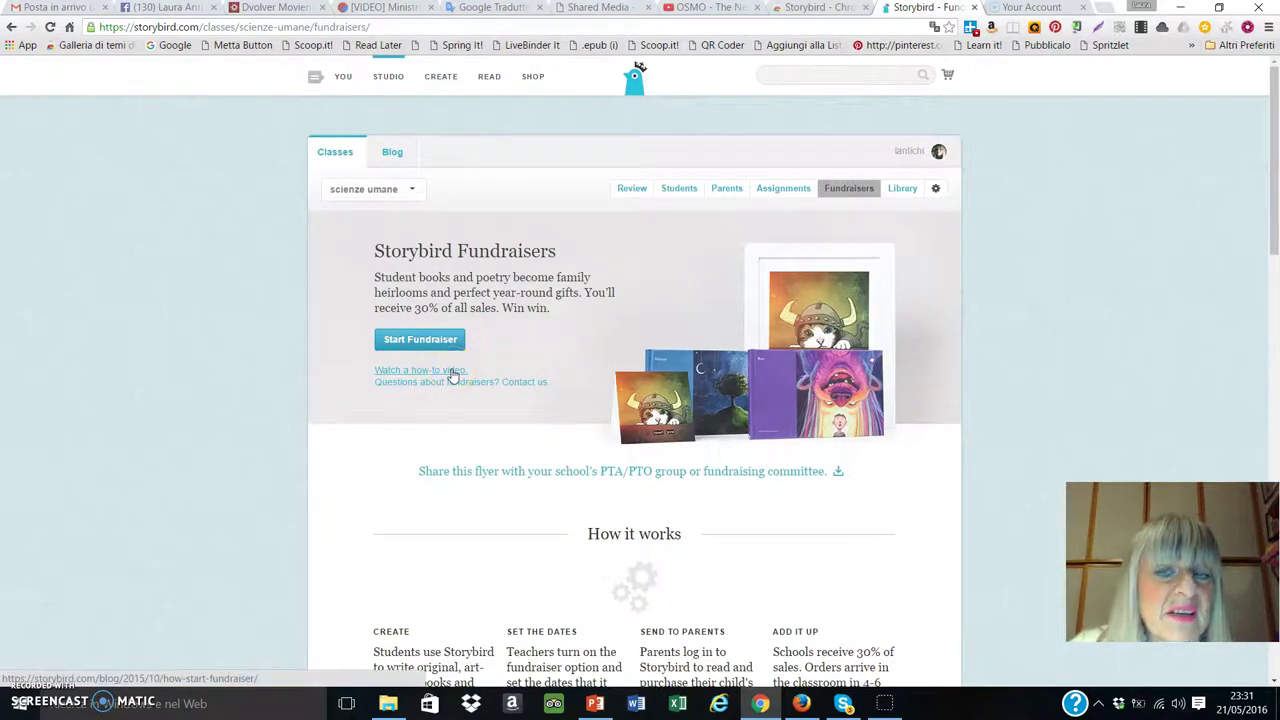
{"action": "left_click", "coordinate": [320, 213]}
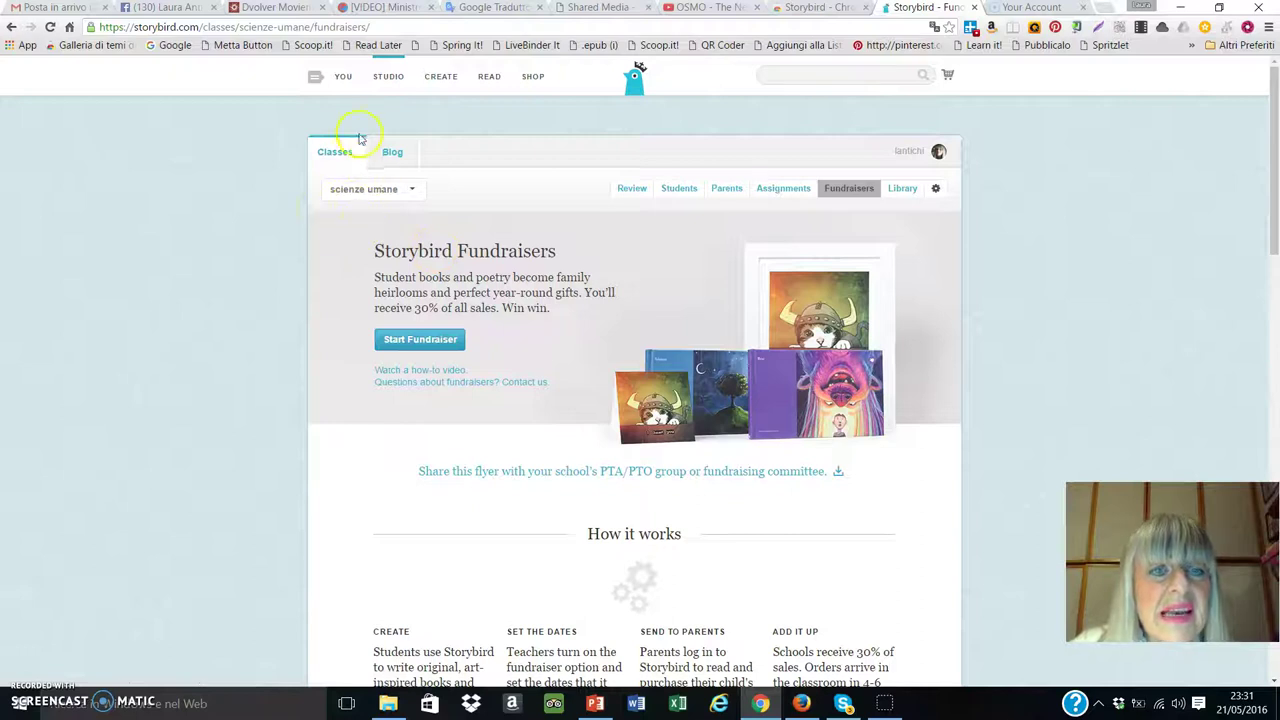
{"action": "left_click", "coordinate": [388, 76]}
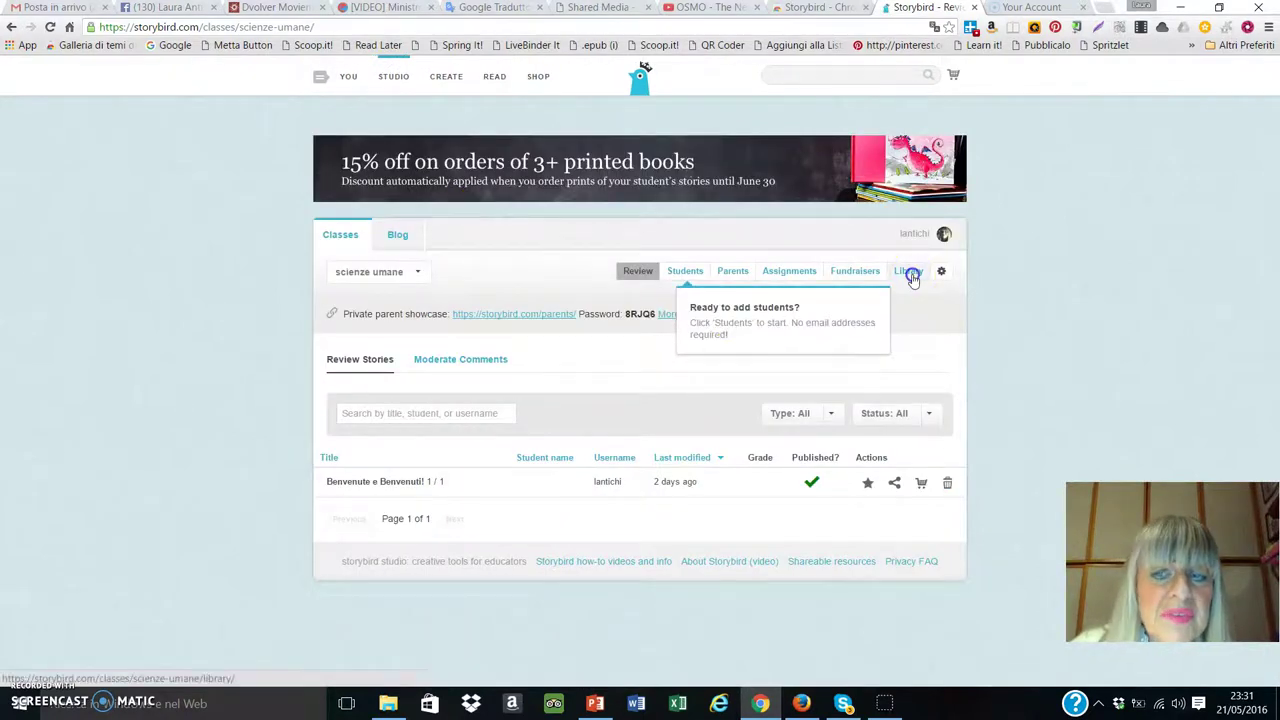
{"action": "left_click", "coordinate": [912, 278]}
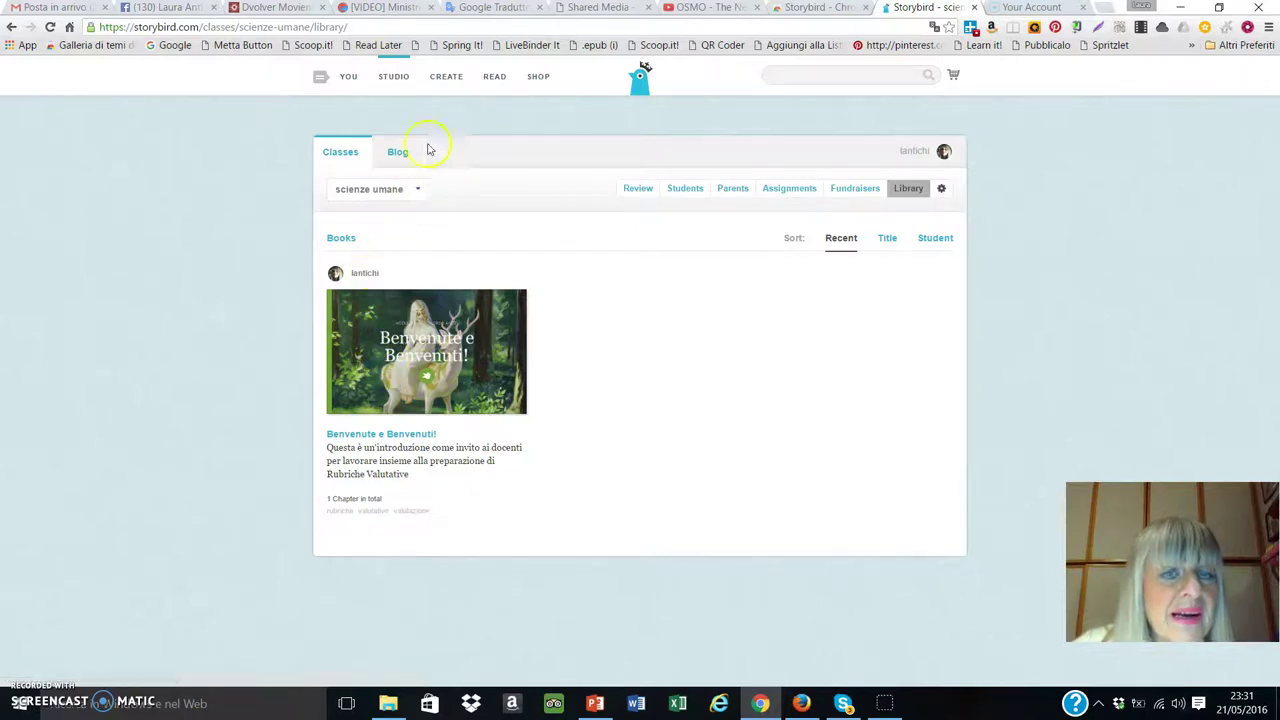
Step: Browse the artwork available for creating a story and open the Goodnight artwork
{"action": "left_click", "coordinate": [446, 78]}
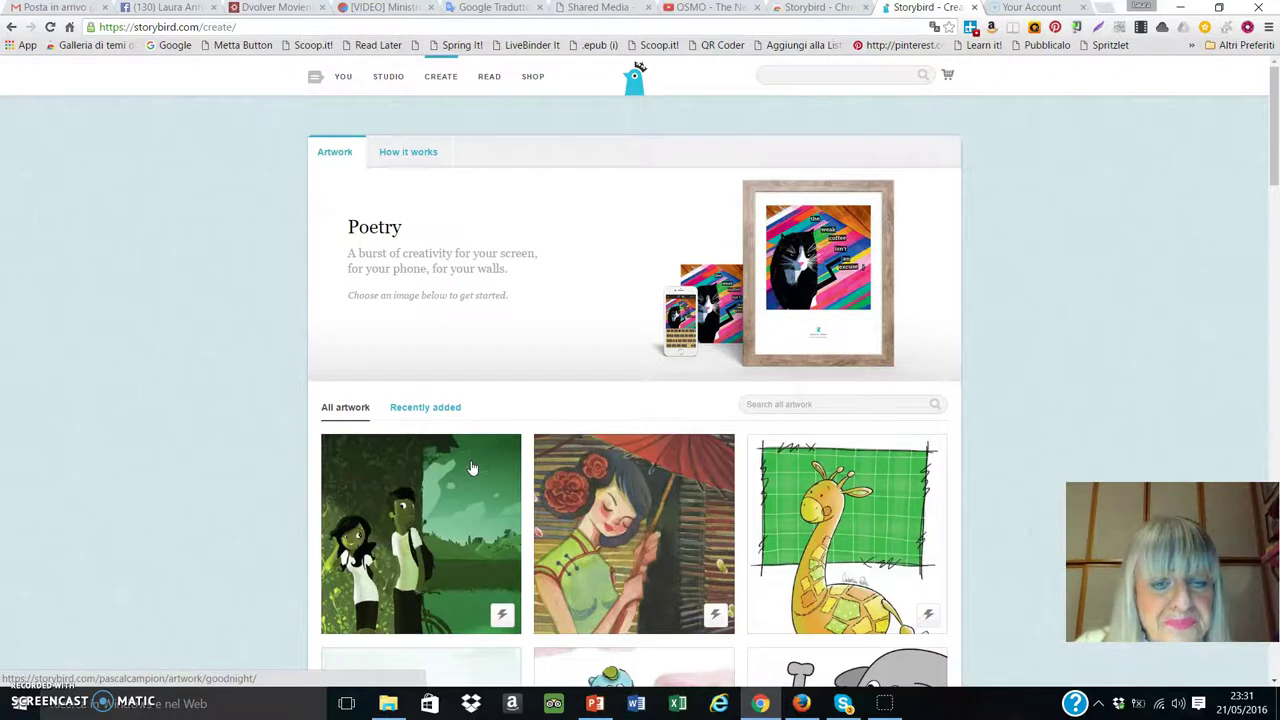
{"action": "scroll", "coordinate": [473, 468], "scroll_direction": "down", "scroll_amount": 3}
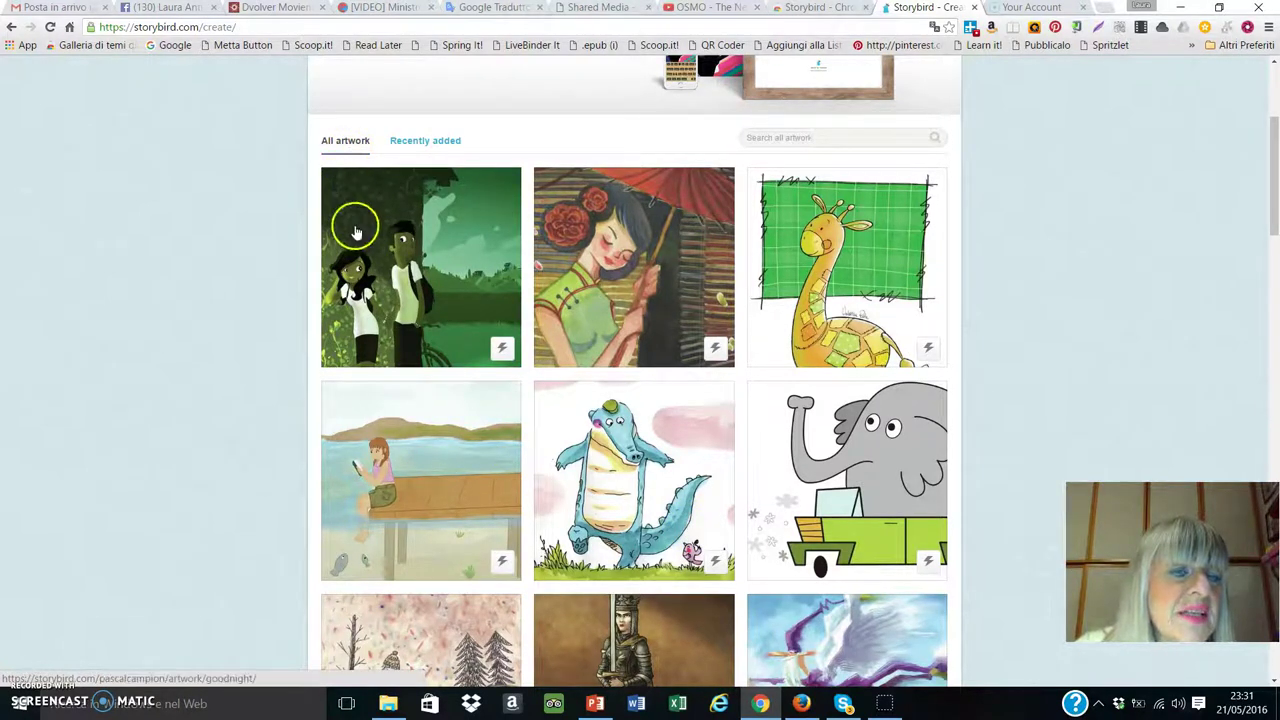
{"action": "left_click", "coordinate": [398, 303]}
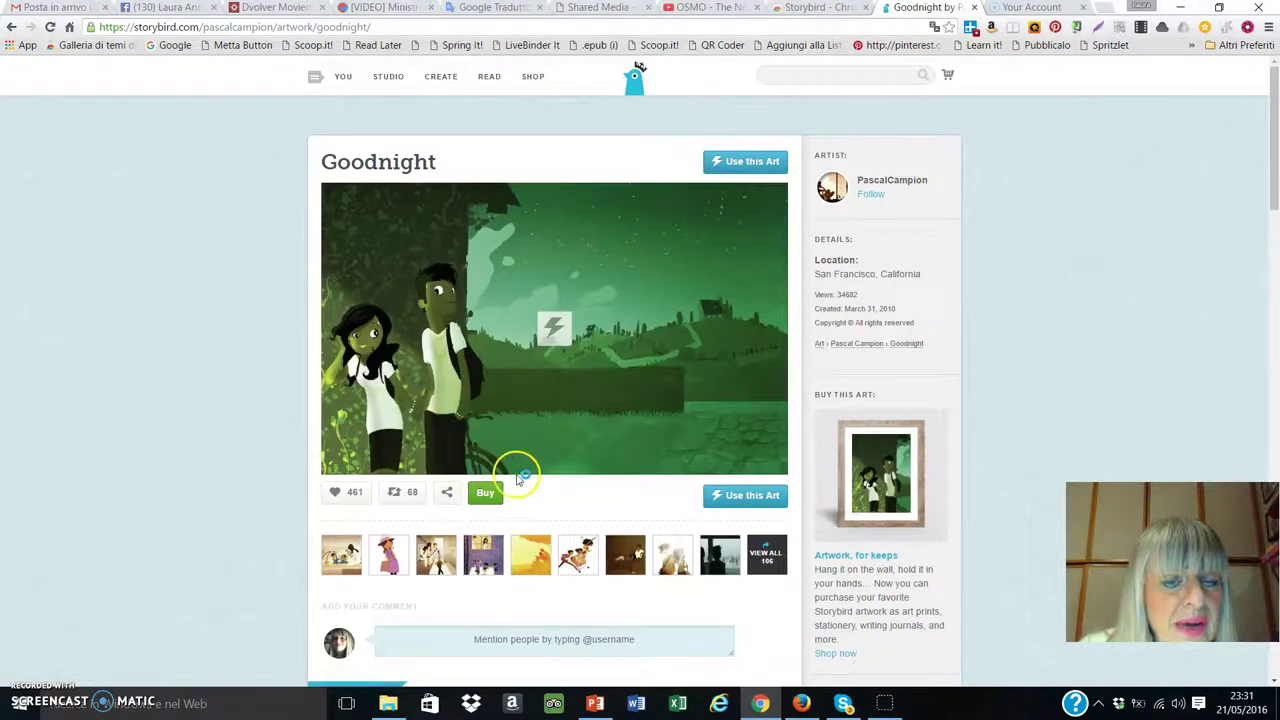
{"action": "scroll", "coordinate": [585, 453], "scroll_direction": "down", "scroll_amount": 3}
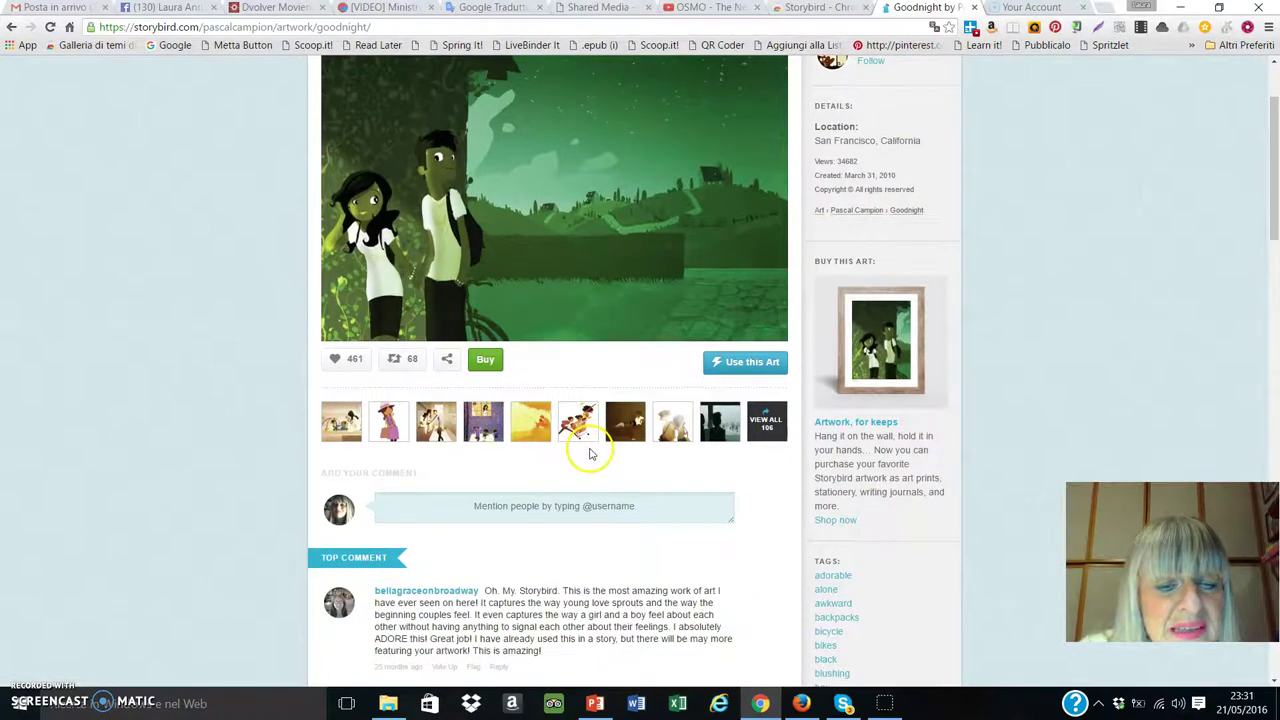
Step: Bring up the formats for using the Goodnight artwork and look at the Longform Book and Picture Book choices
{"action": "left_click", "coordinate": [737, 368]}
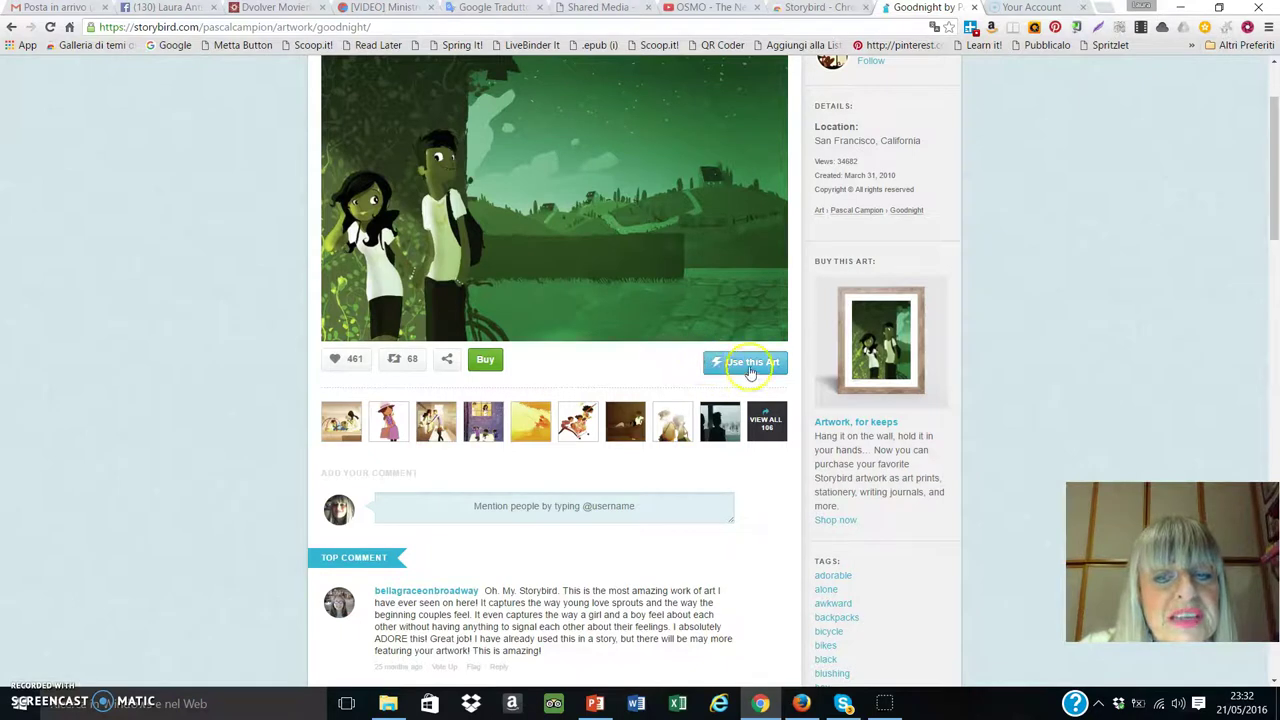
{"action": "left_click", "coordinate": [747, 368]}
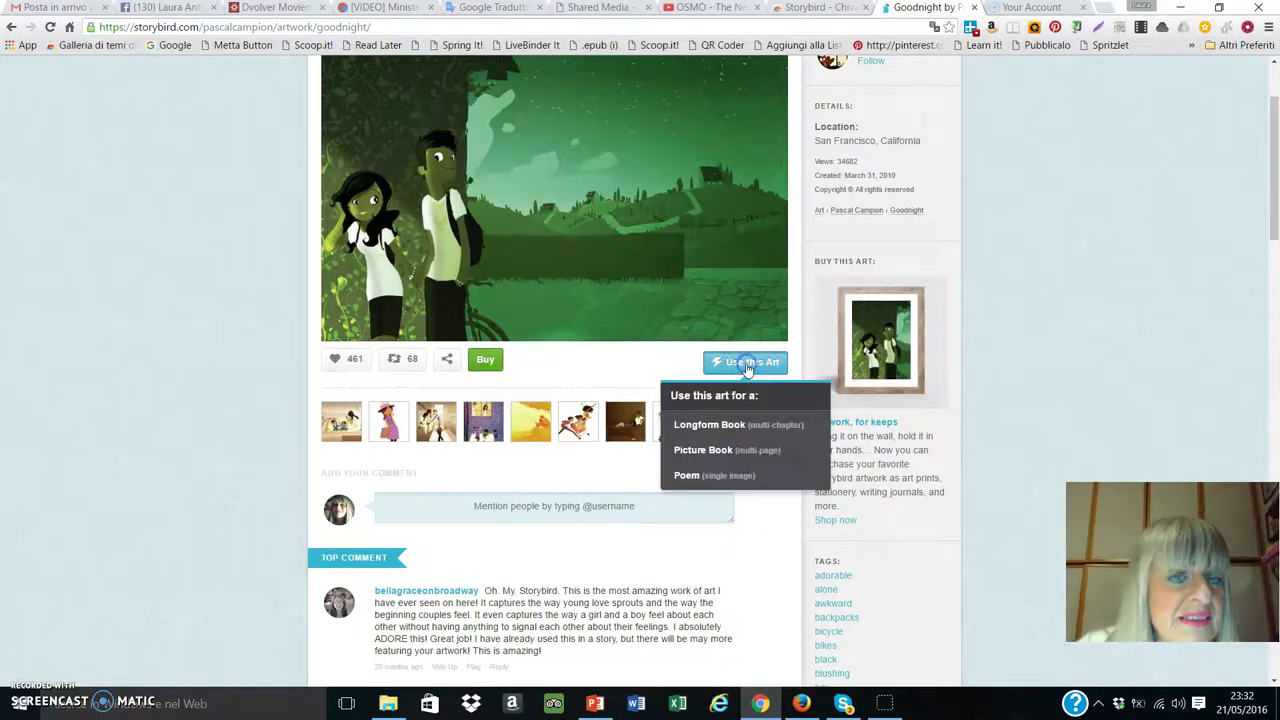
{"action": "left_click", "coordinate": [700, 425]}
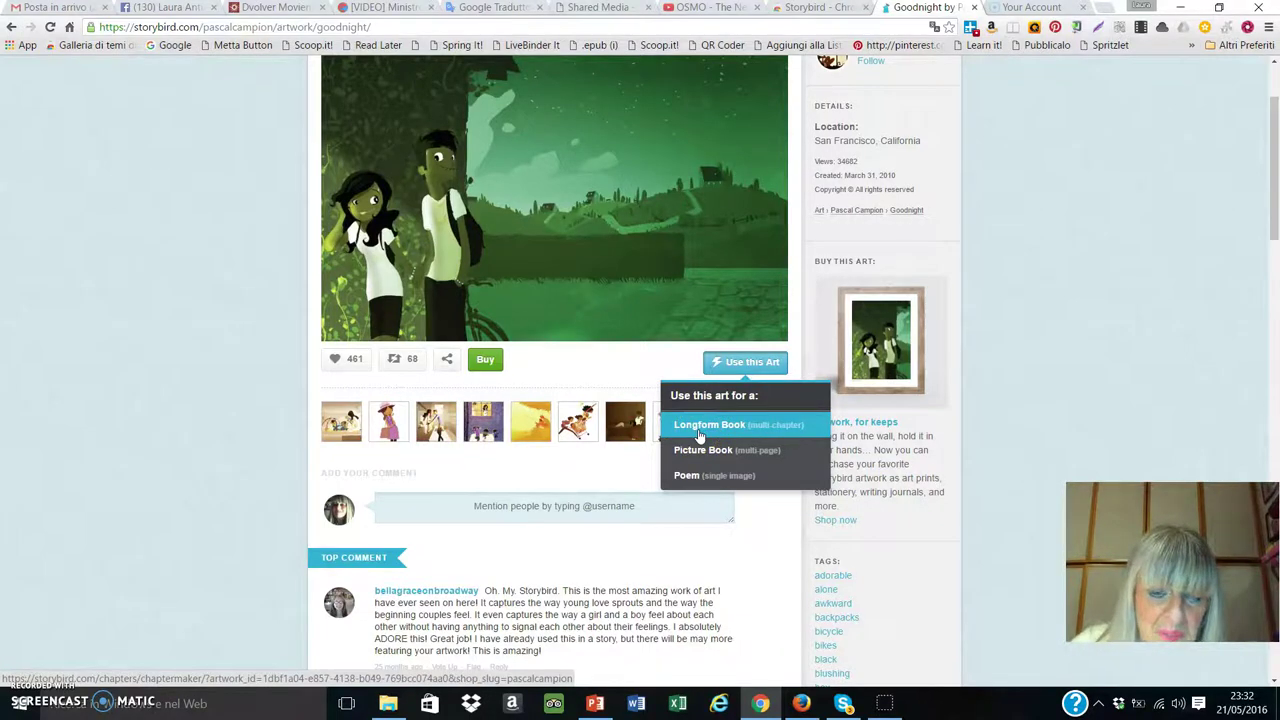
{"action": "left_click", "coordinate": [703, 452]}
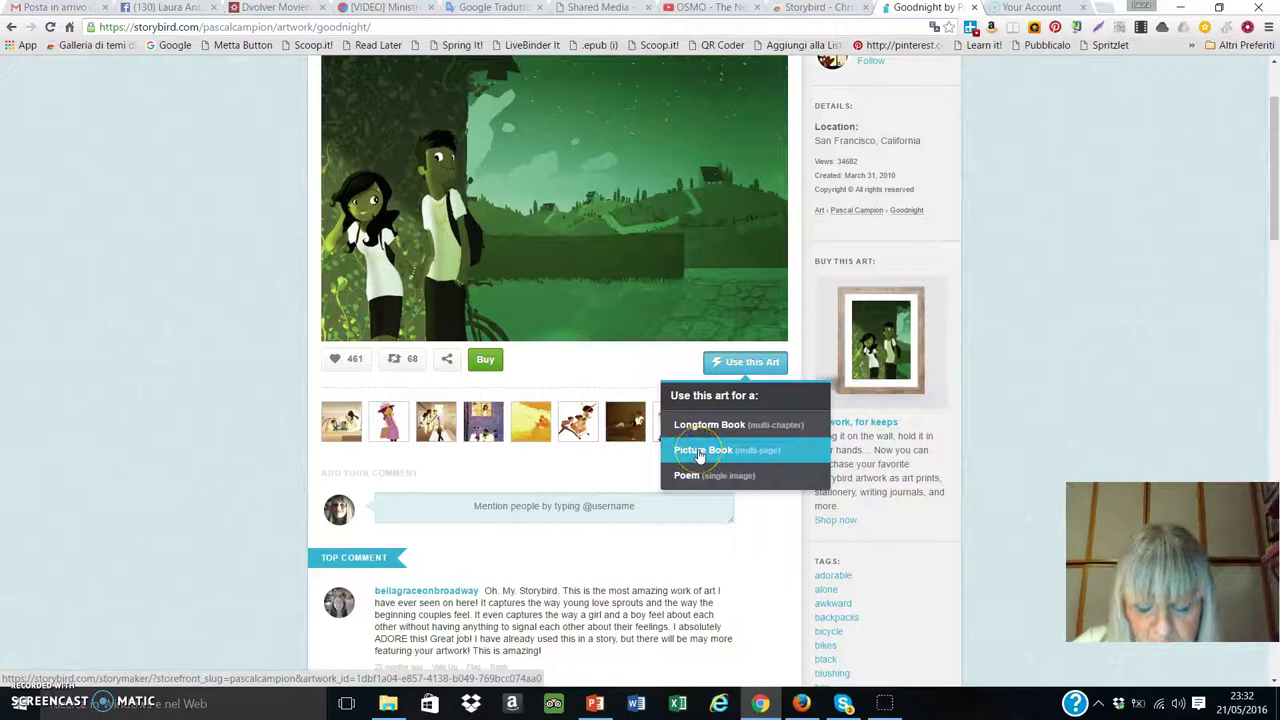